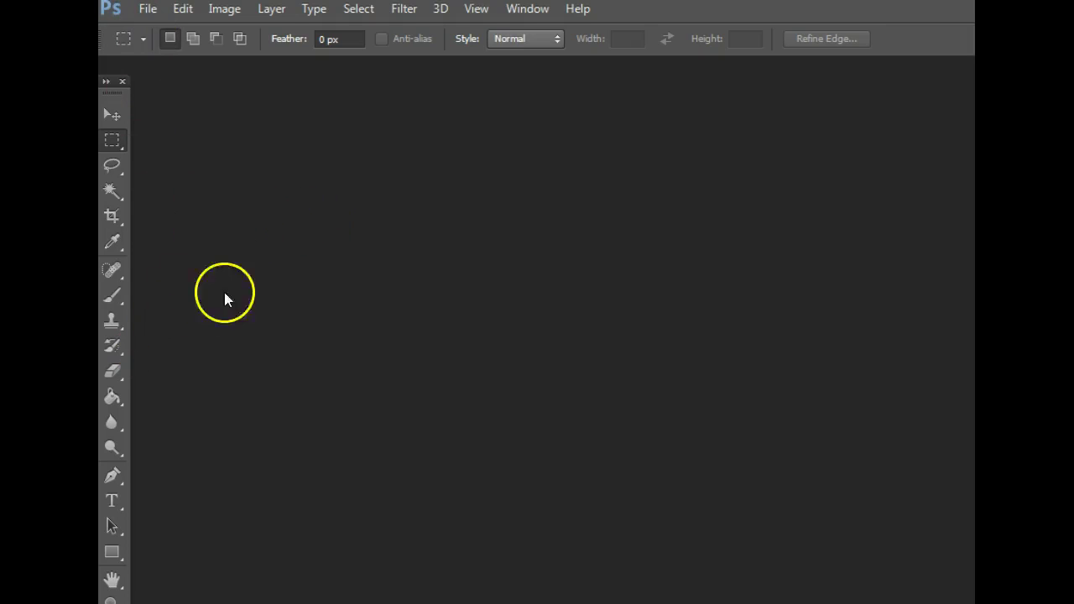
- Open sunset-1moonlightway_morguefile from H: > Web Design per 1 > mysite > review > images
left_click(138, 10)
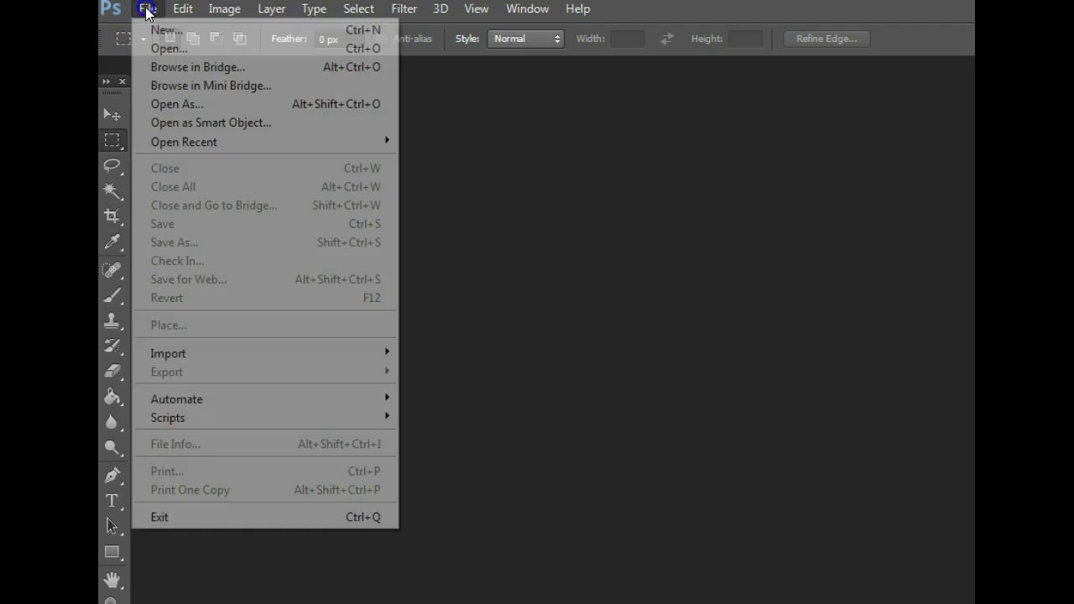
left_click(178, 46)
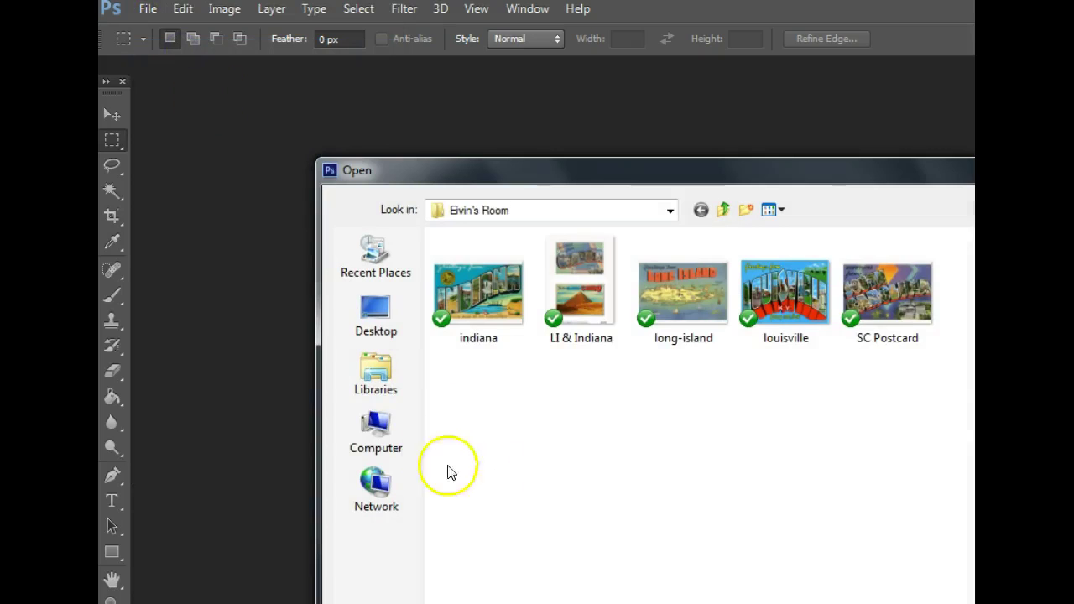
left_click(362, 444)
double_click(567, 435)
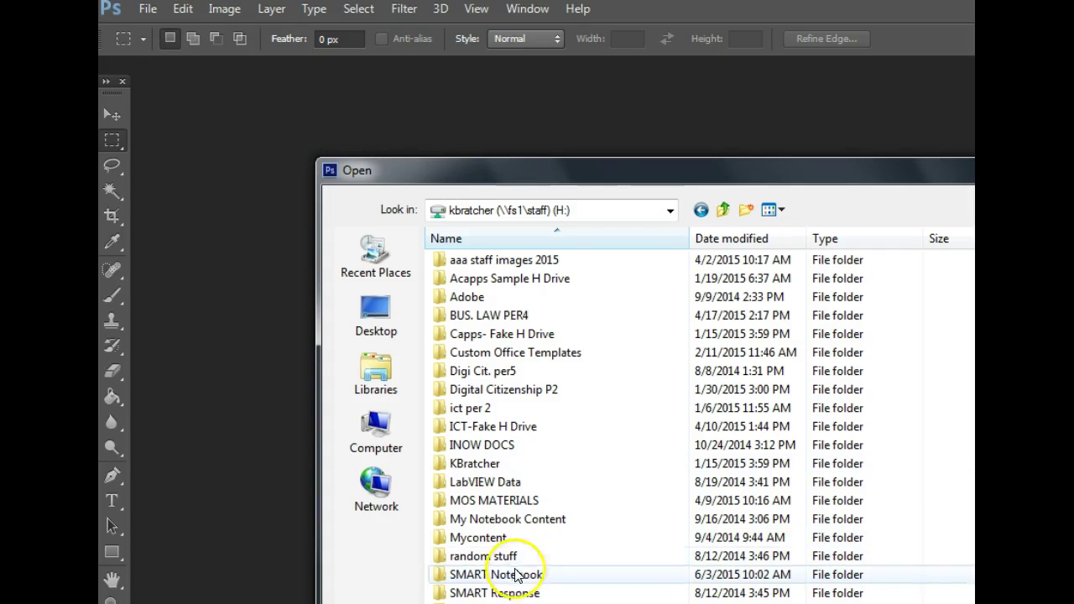
scroll(495, 508, "down", 2)
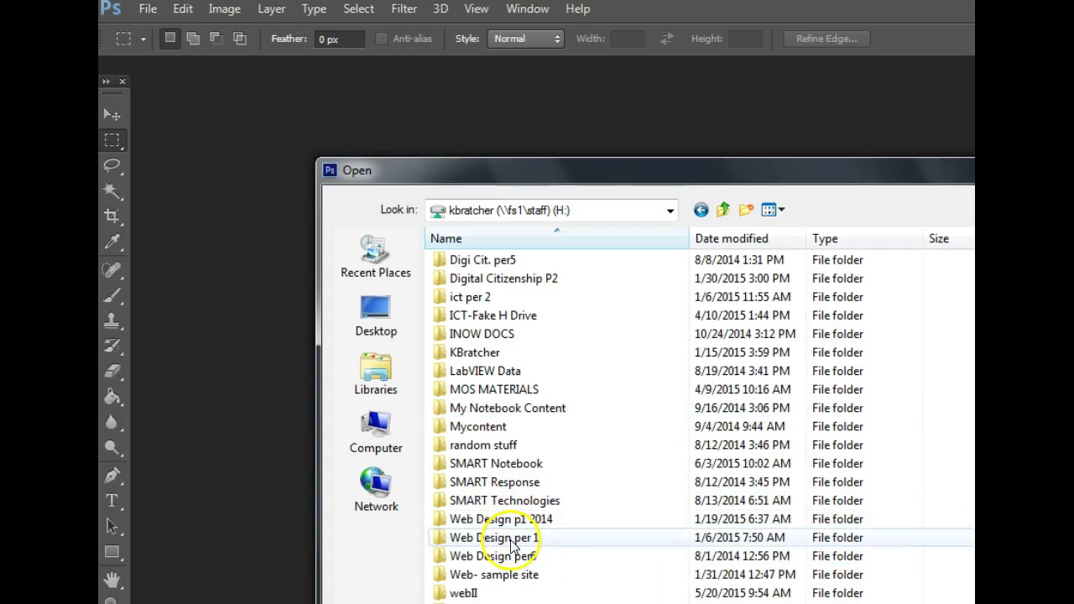
double_click(513, 538)
double_click(466, 261)
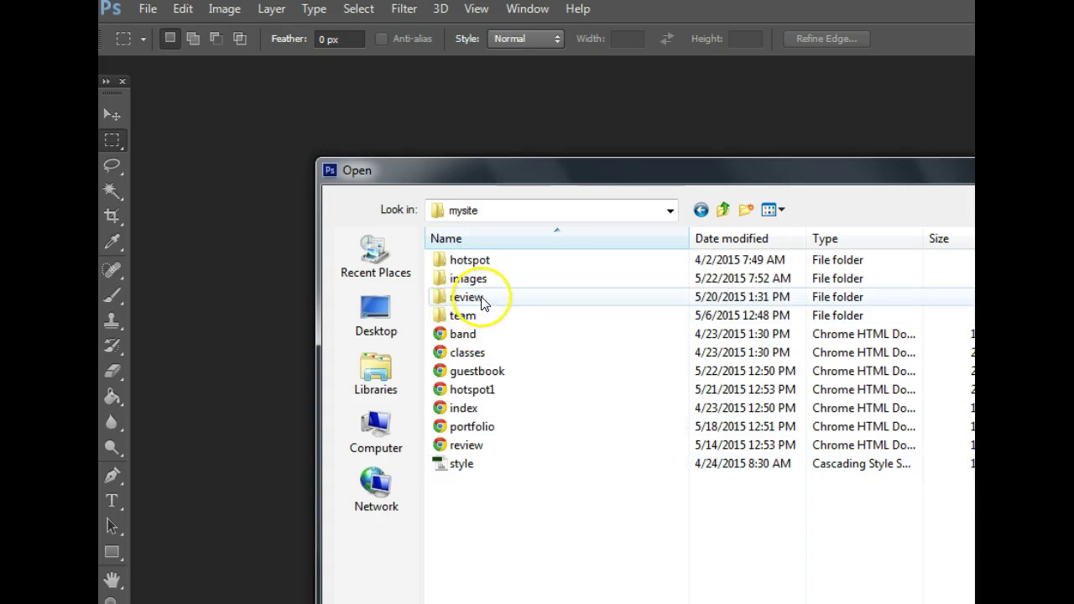
double_click(468, 297)
double_click(468, 262)
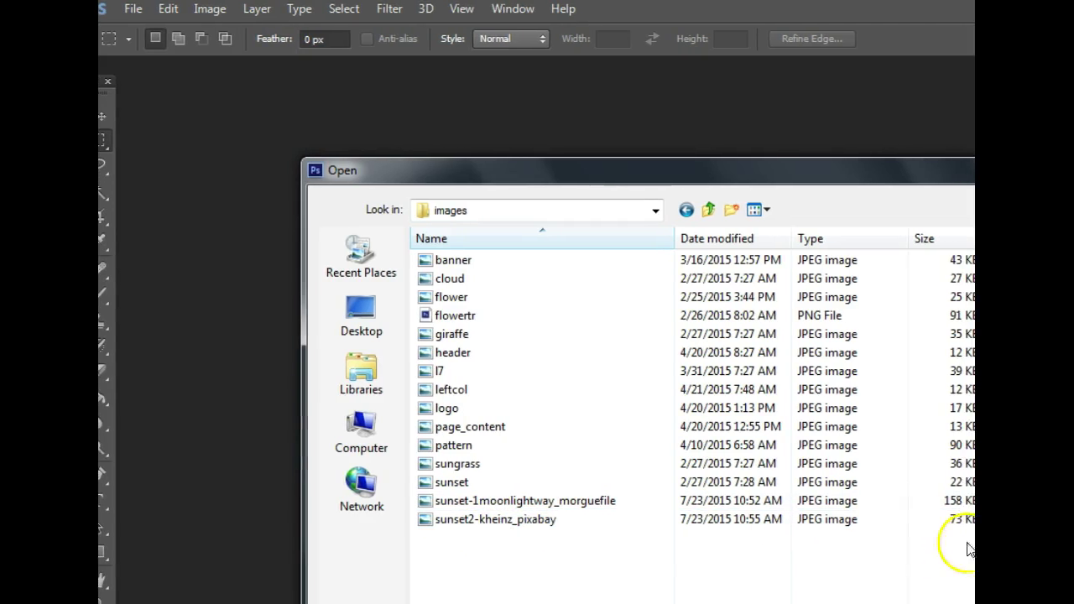
left_click(492, 500)
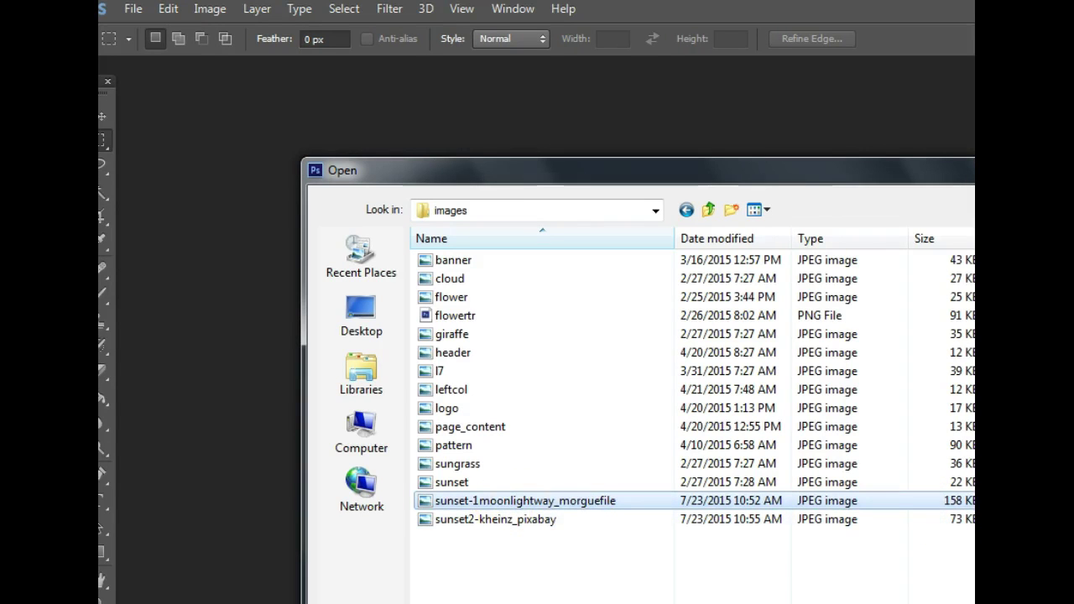
key("Return")
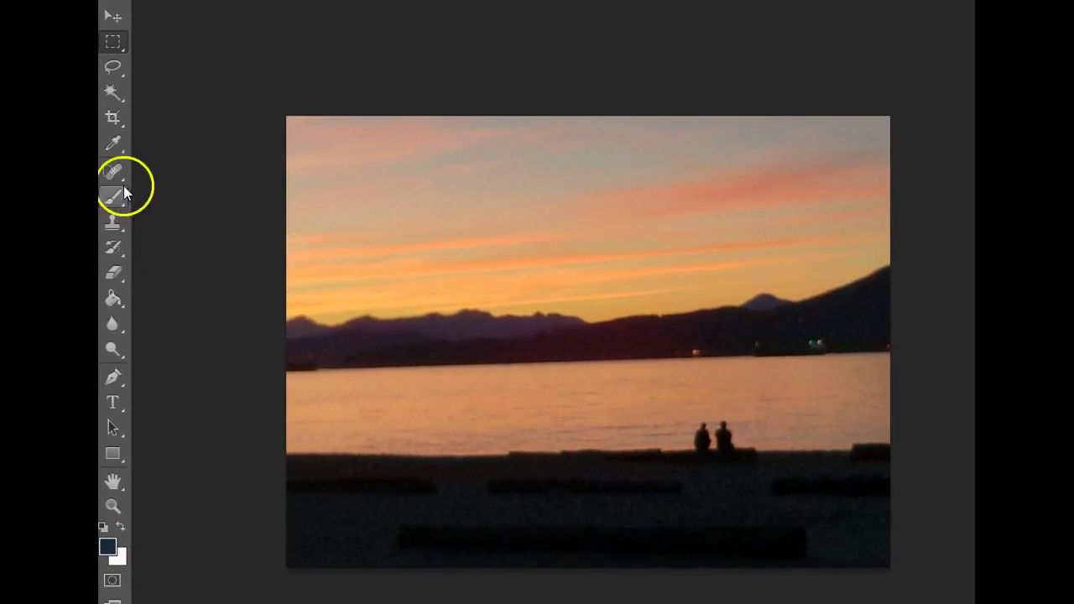
- Set a 200 px × 200 px square crop and position the sunset within it
left_click(113, 118)
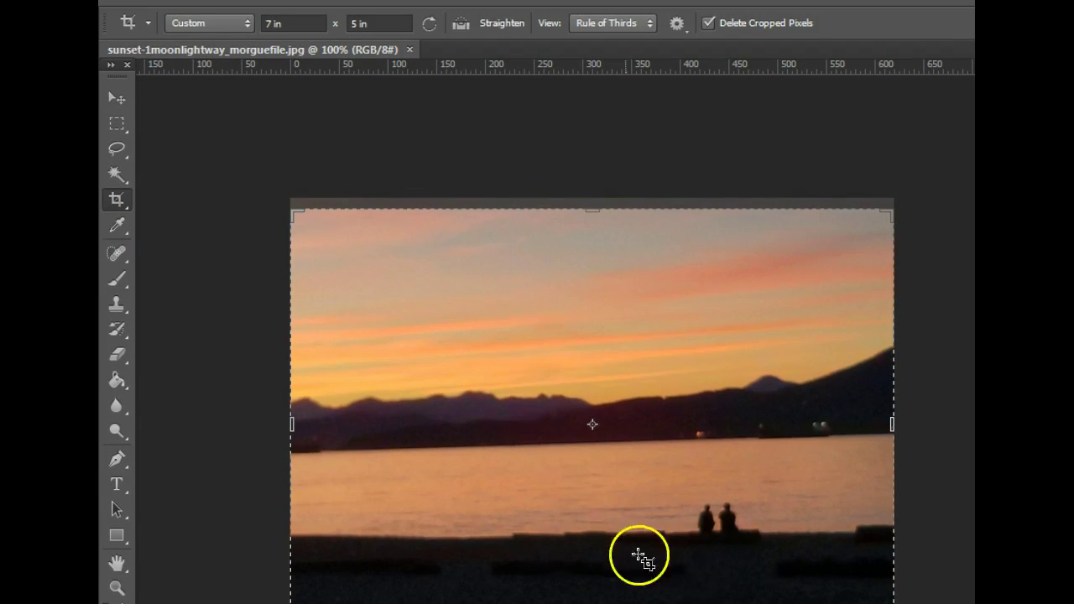
left_click(271, 22)
left_click(377, 24)
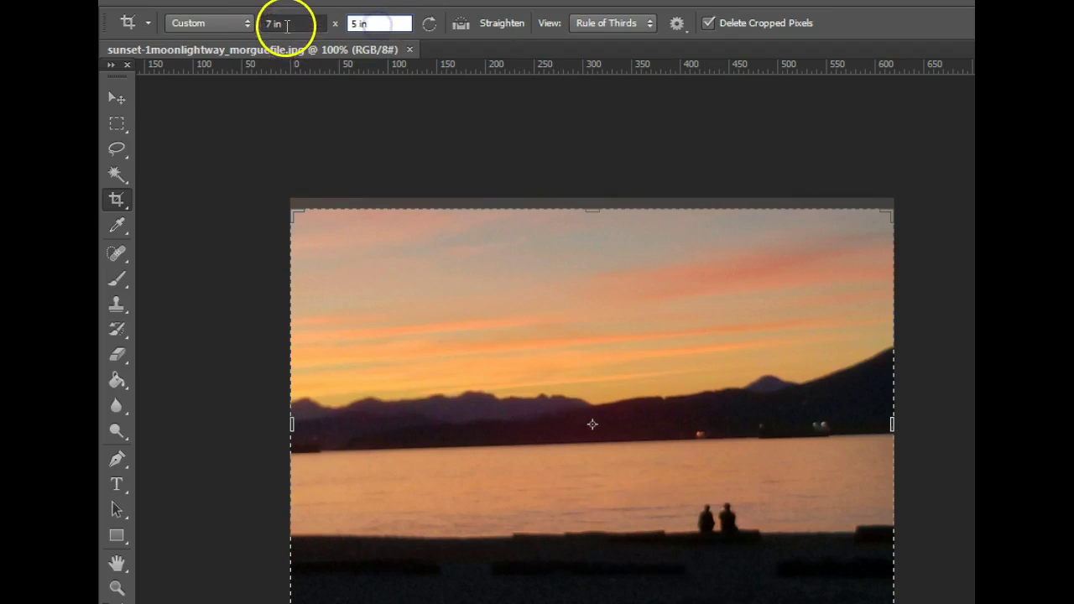
left_click(280, 23)
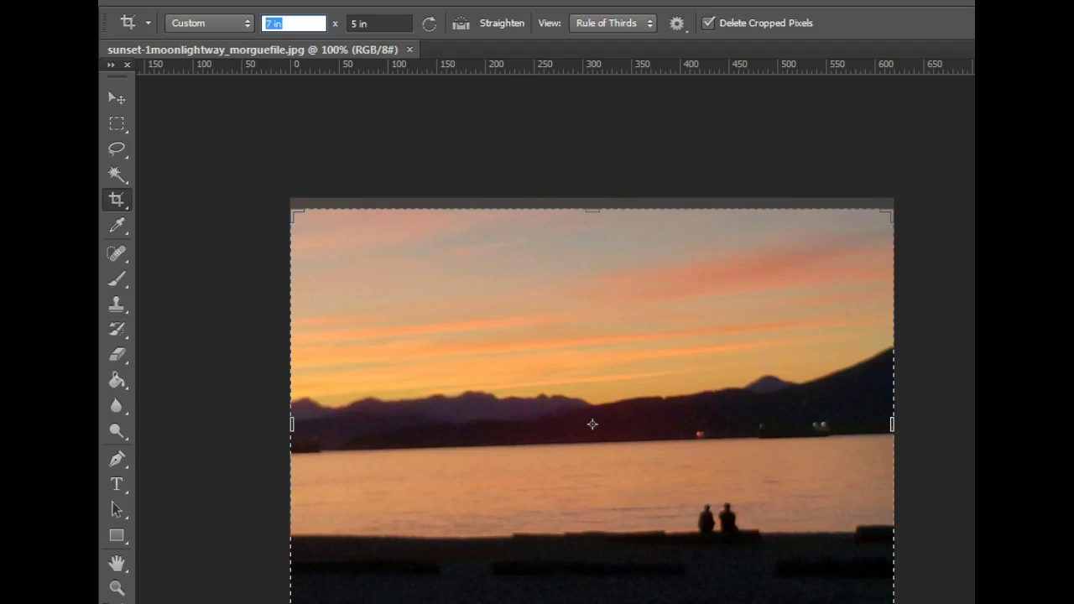
type("200 p")
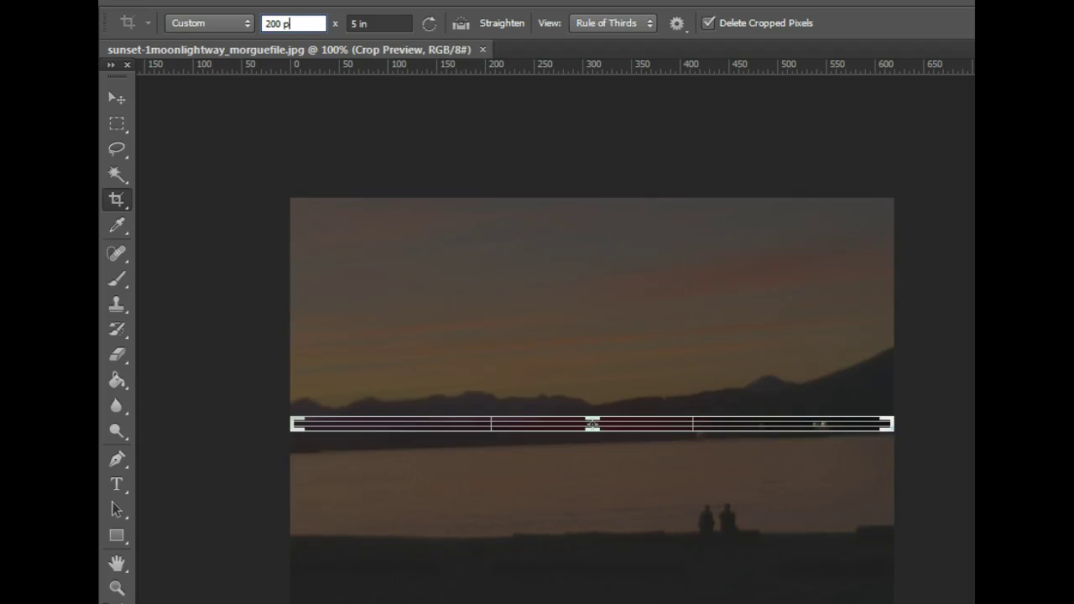
type("x")
left_click(382, 24)
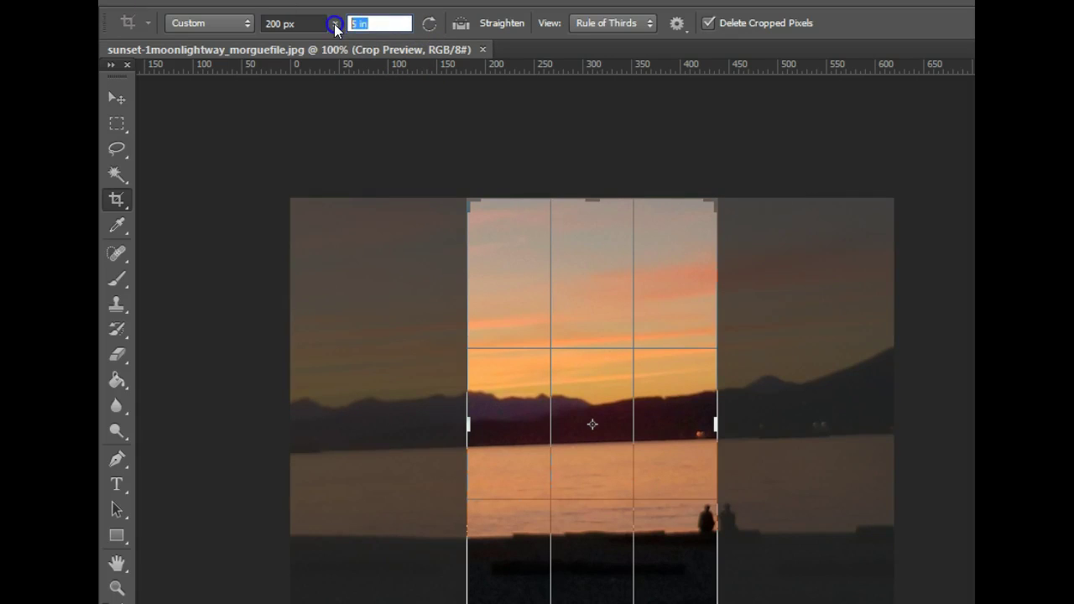
type("200")
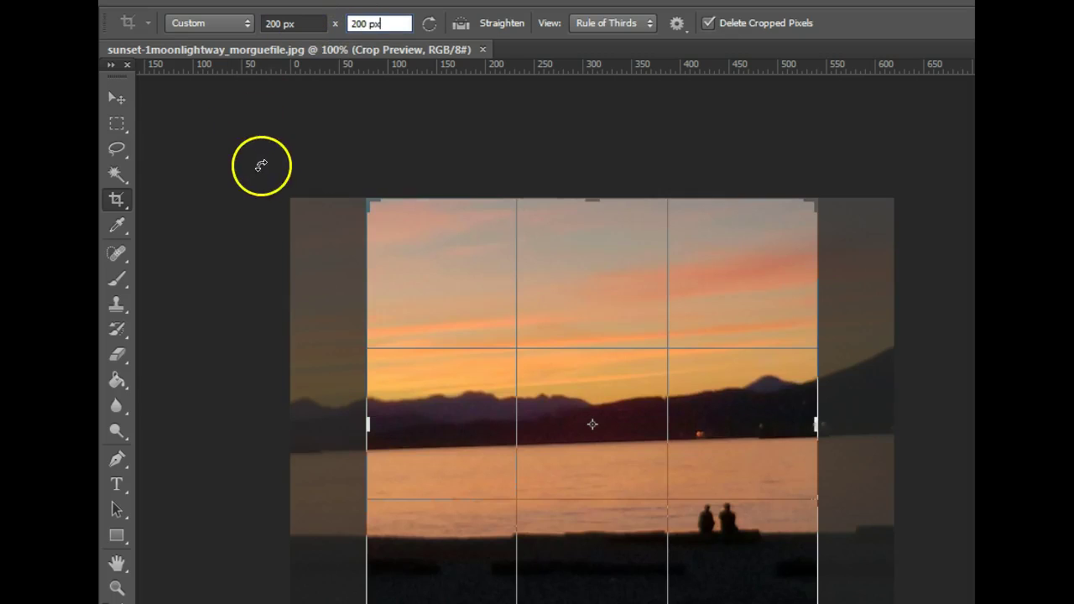
left_click(261, 166)
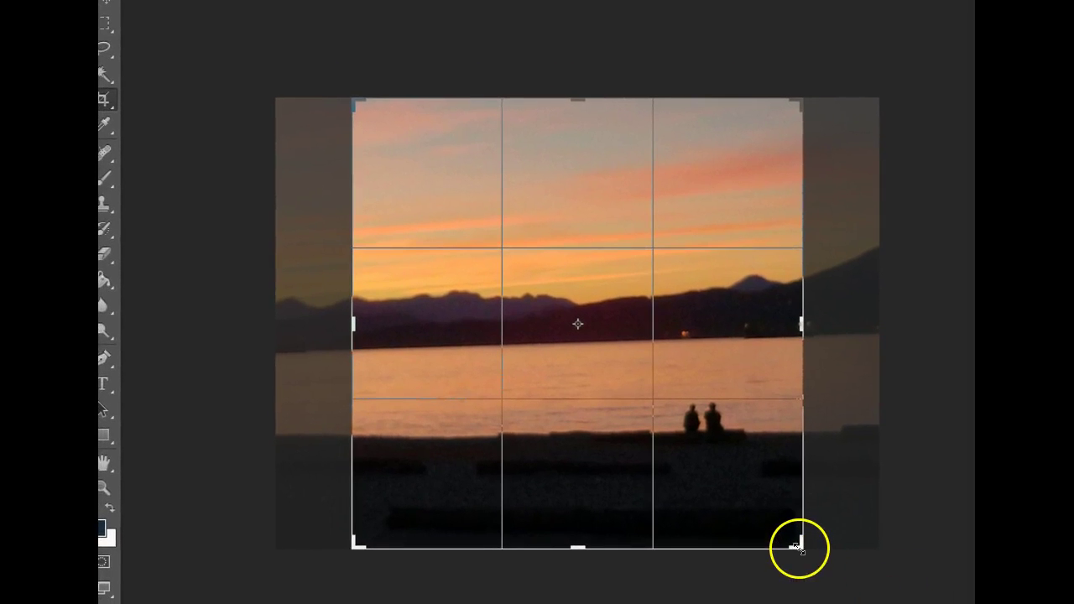
left_click_drag(739, 360, 709, 365)
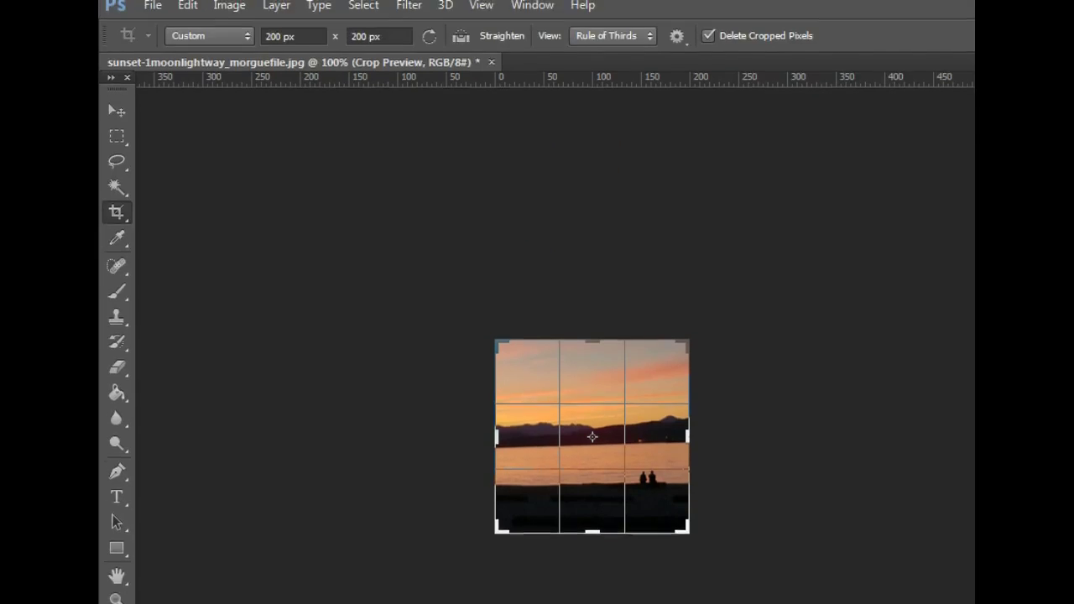
- Apply the pending 200 × 200 px square crop to the sunset photo
left_click(225, 12)
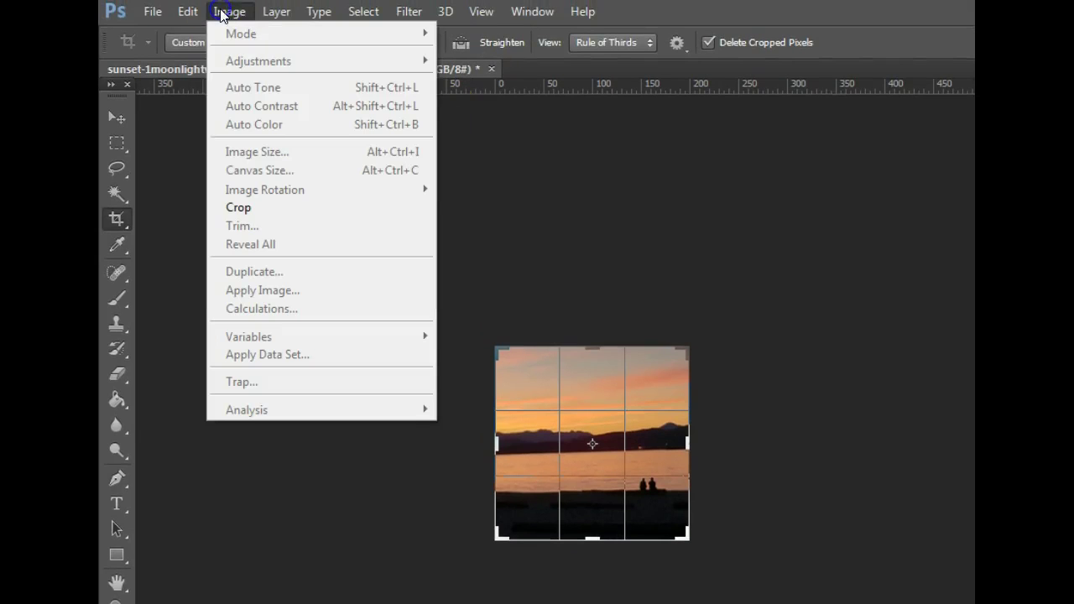
left_click(271, 158)
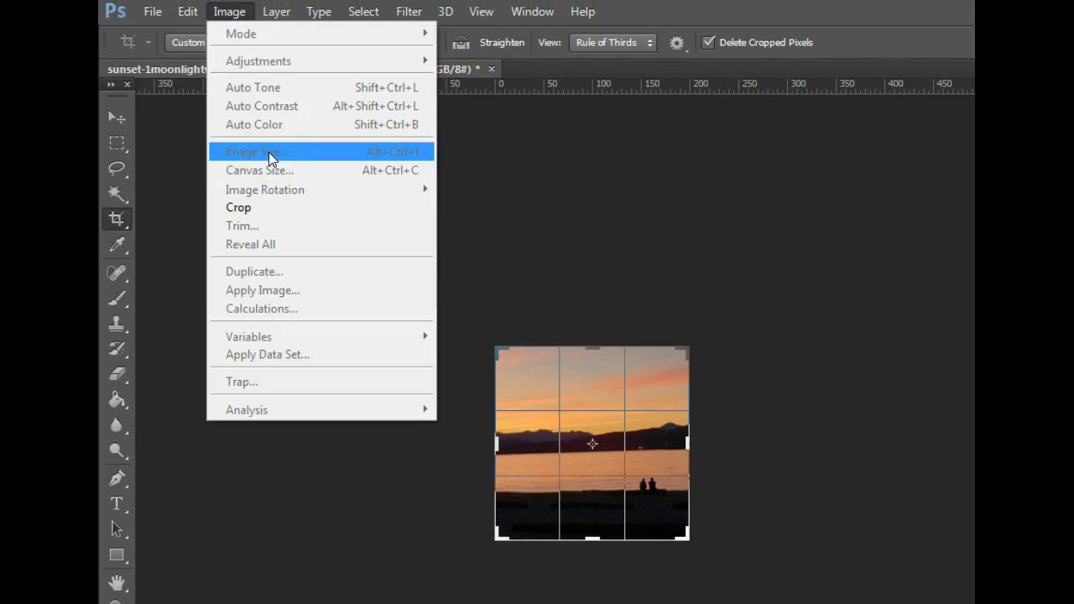
left_click(646, 369)
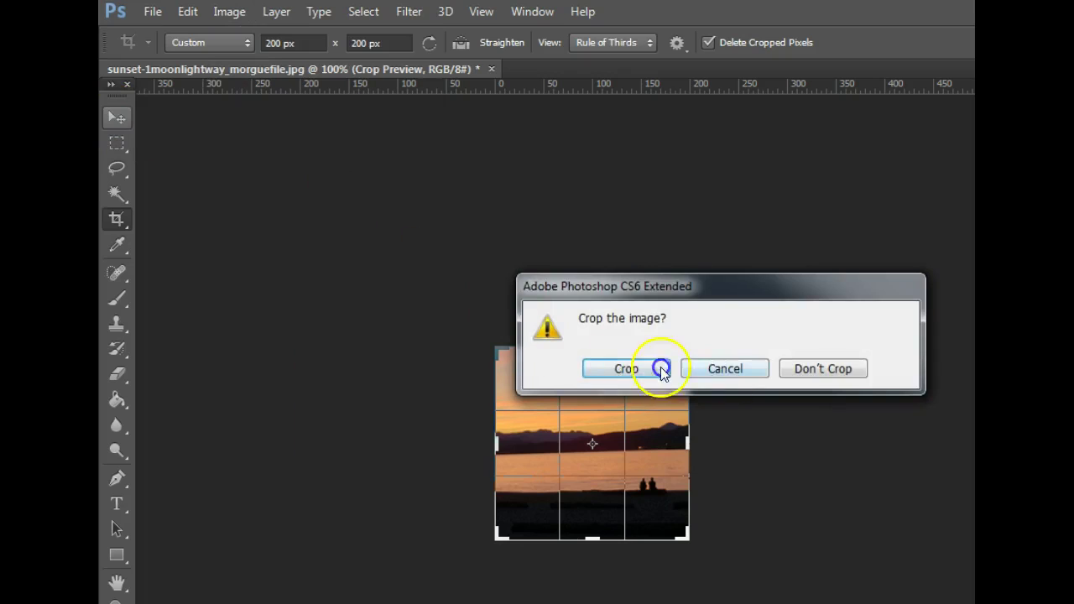
- Open the Image Size settings and cancel without resizing
left_click(229, 12)
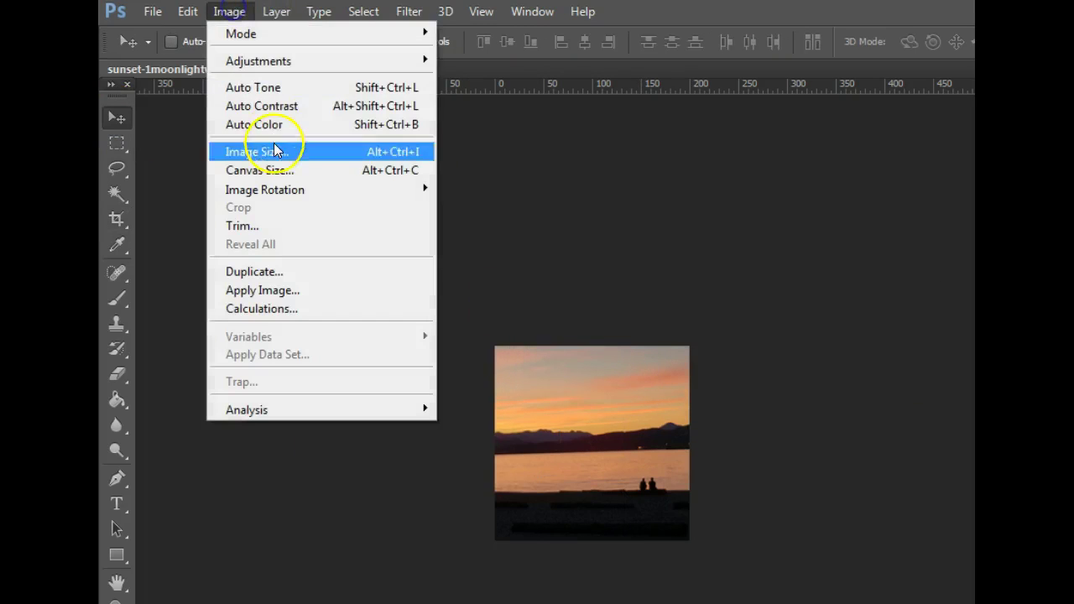
left_click(272, 151)
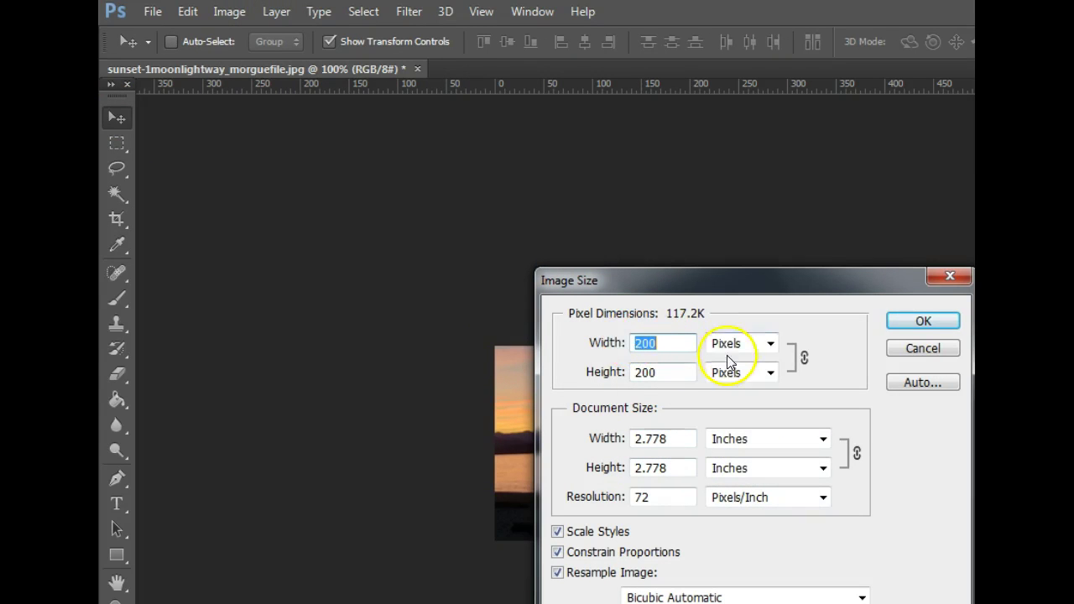
left_click(921, 348)
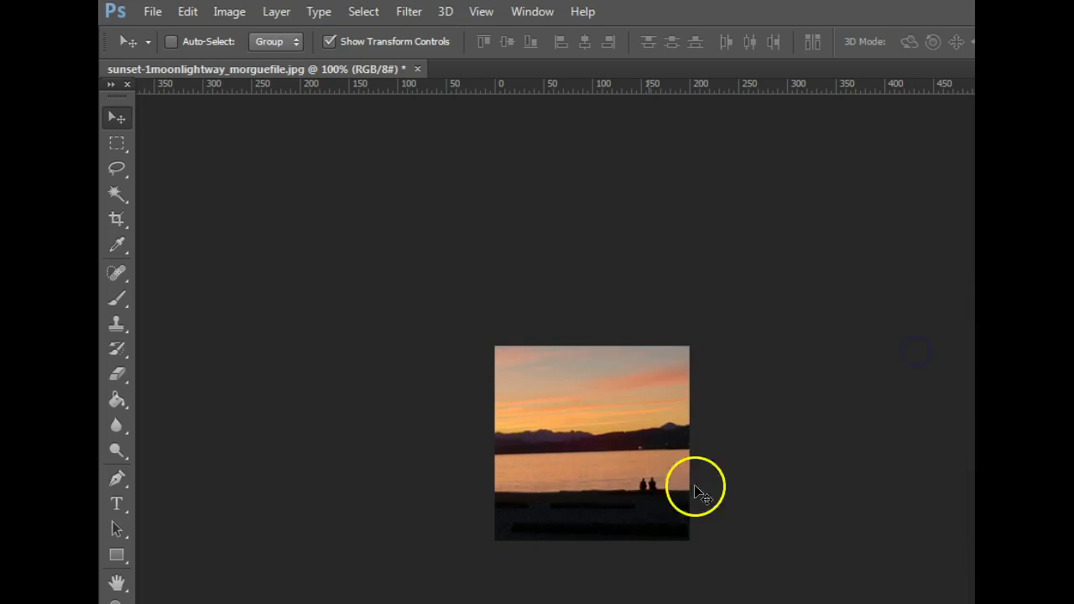
- Save As a JPEG, shortening the file name to sunset1
left_click(152, 12)
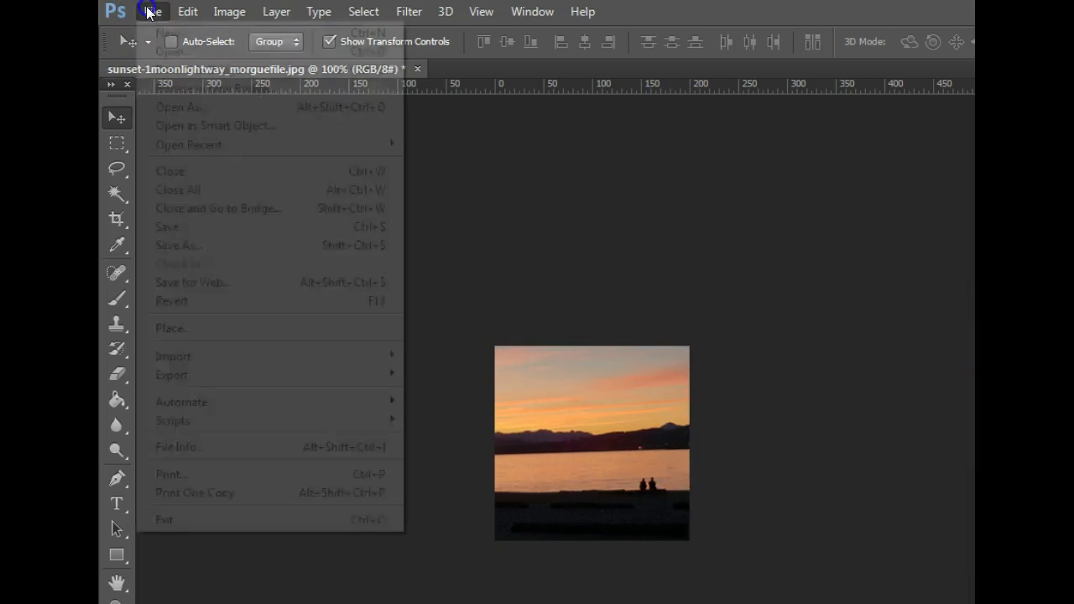
left_click(180, 245)
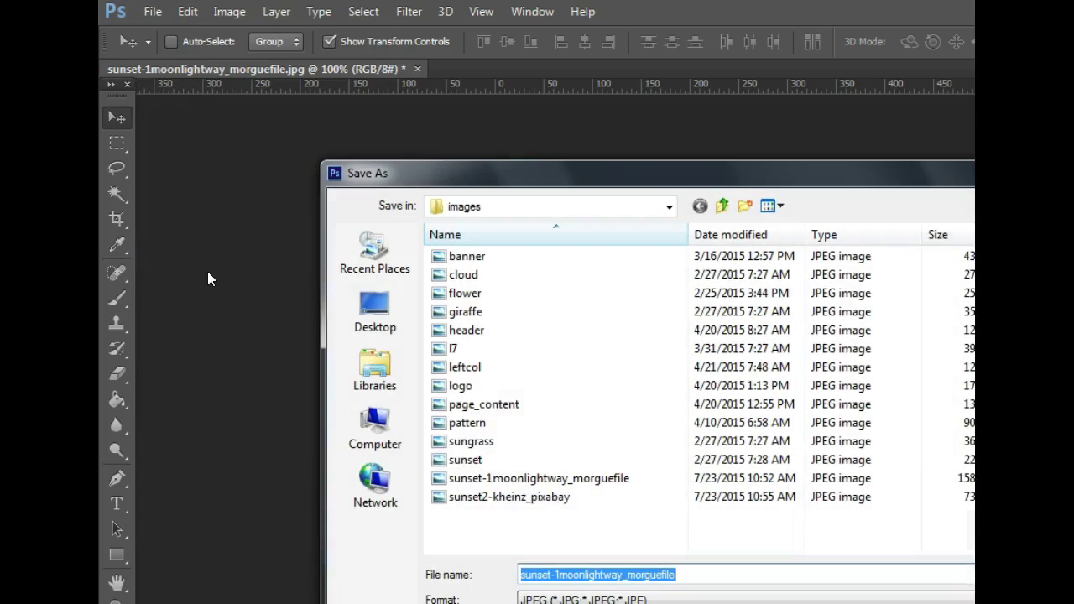
left_click(597, 574)
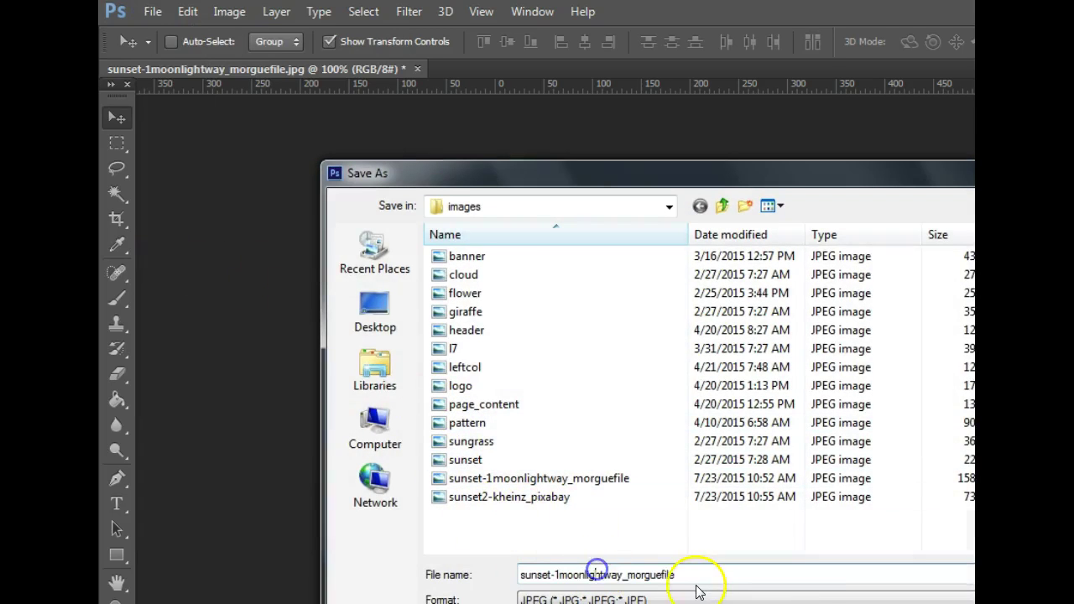
left_click_drag(693, 575, 559, 577)
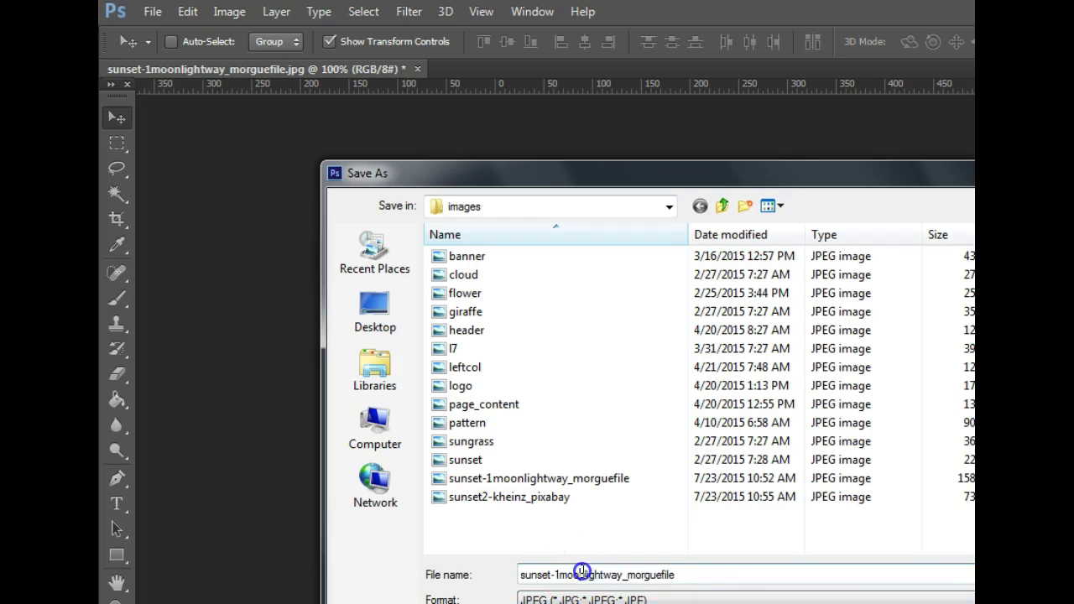
double_click(586, 574)
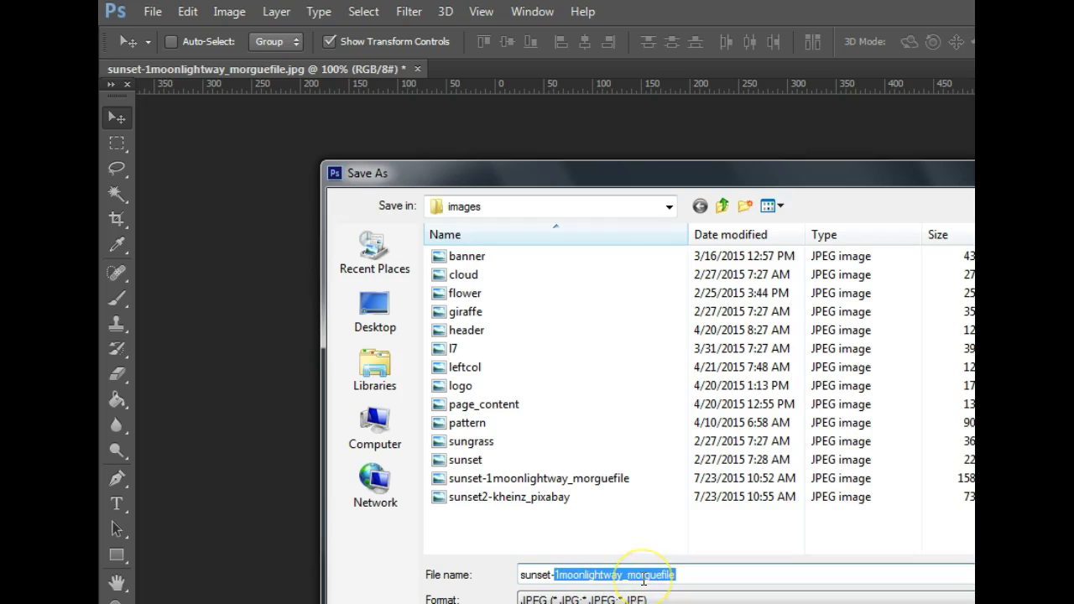
key("BackSpace")
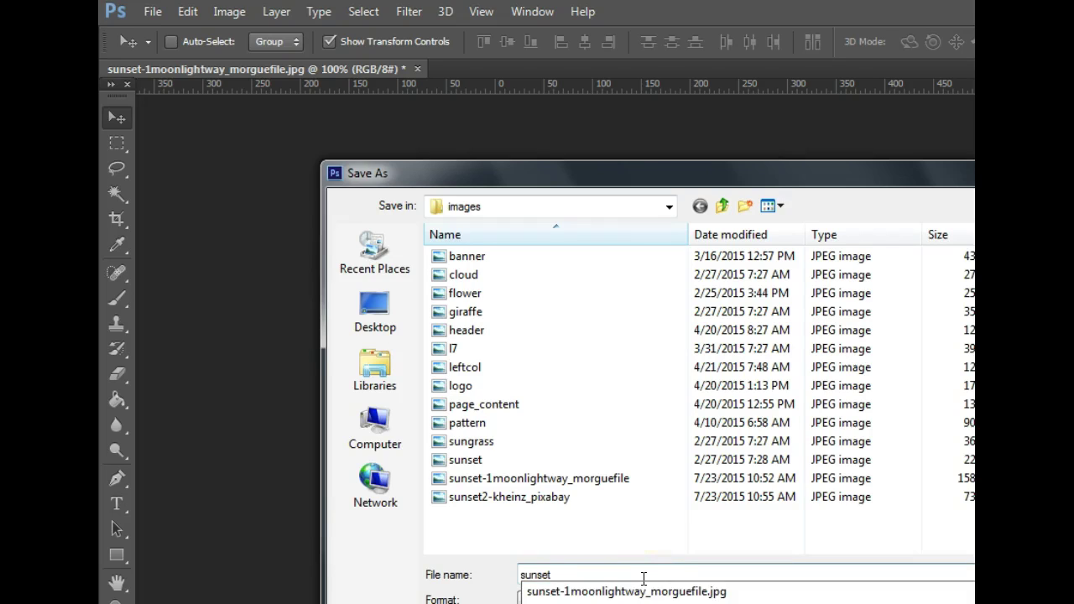
type("1")
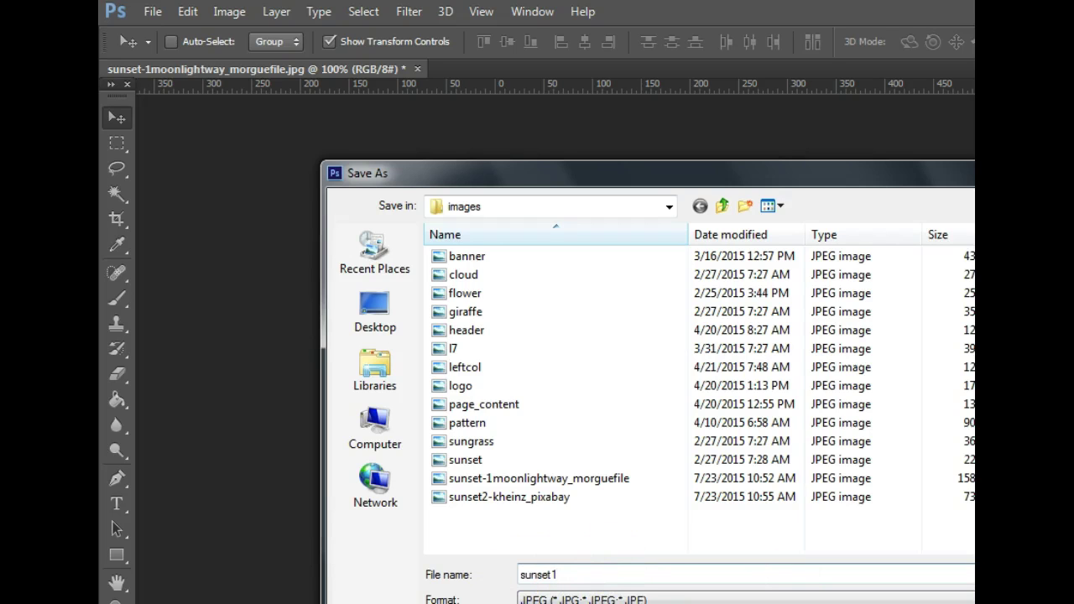
key("Return")
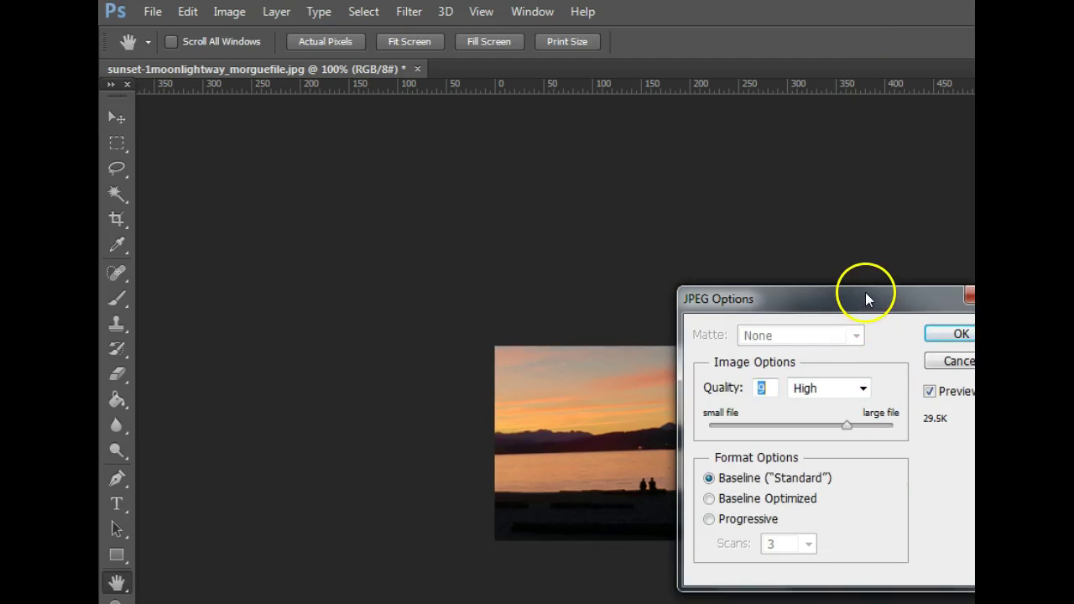
- Compare JPEG quality from 0 to 12, then save at Medium quality 5 (about 24.8K)
left_click_drag(867, 300, 539, 189)
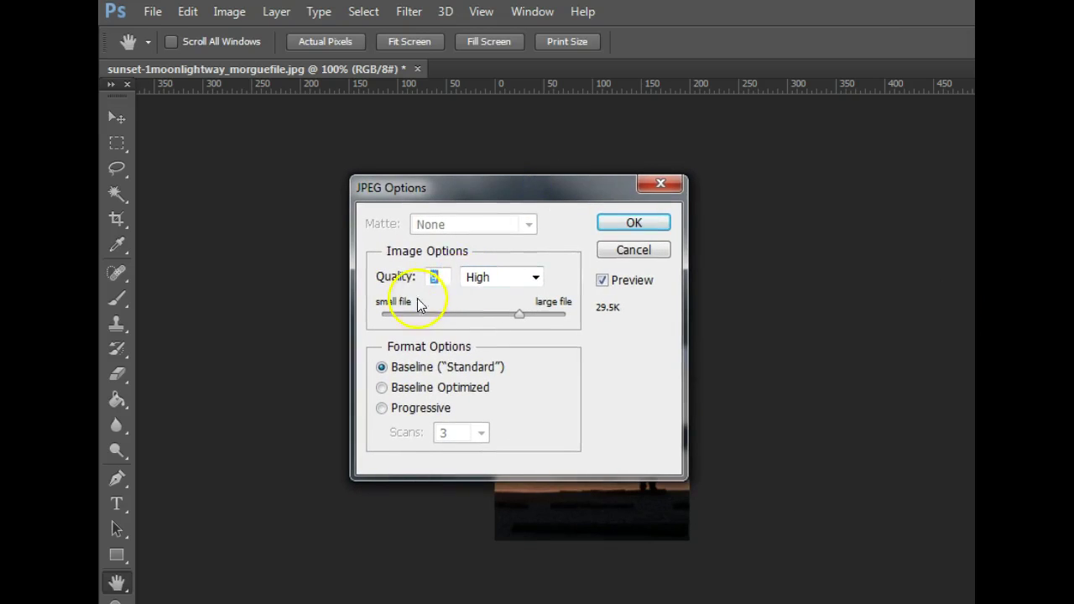
left_click(475, 313)
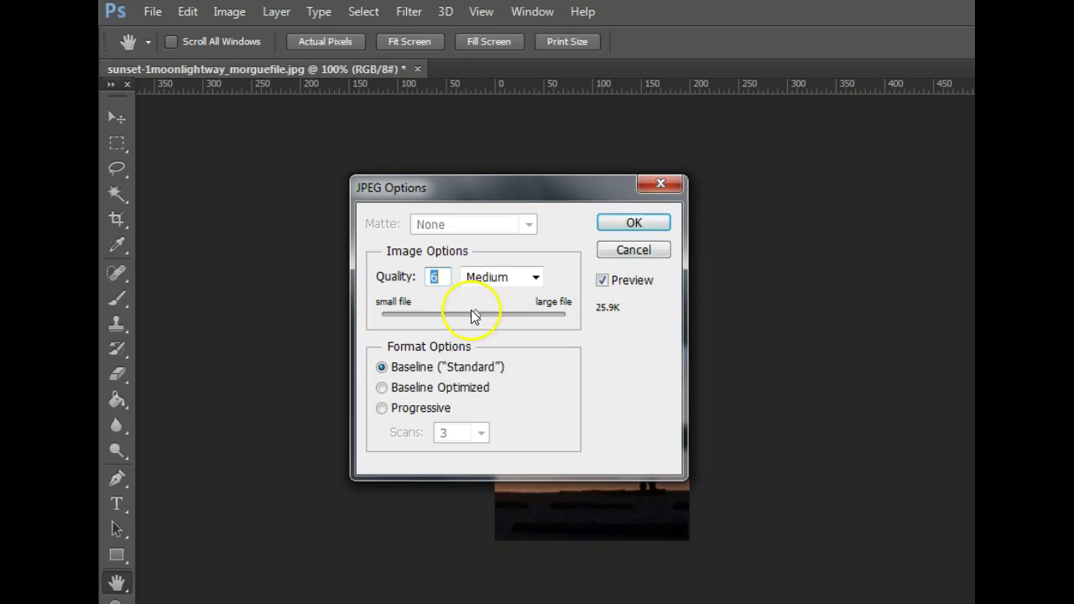
left_click_drag(475, 313, 371, 314)
left_click_drag(428, 205, 255, 141)
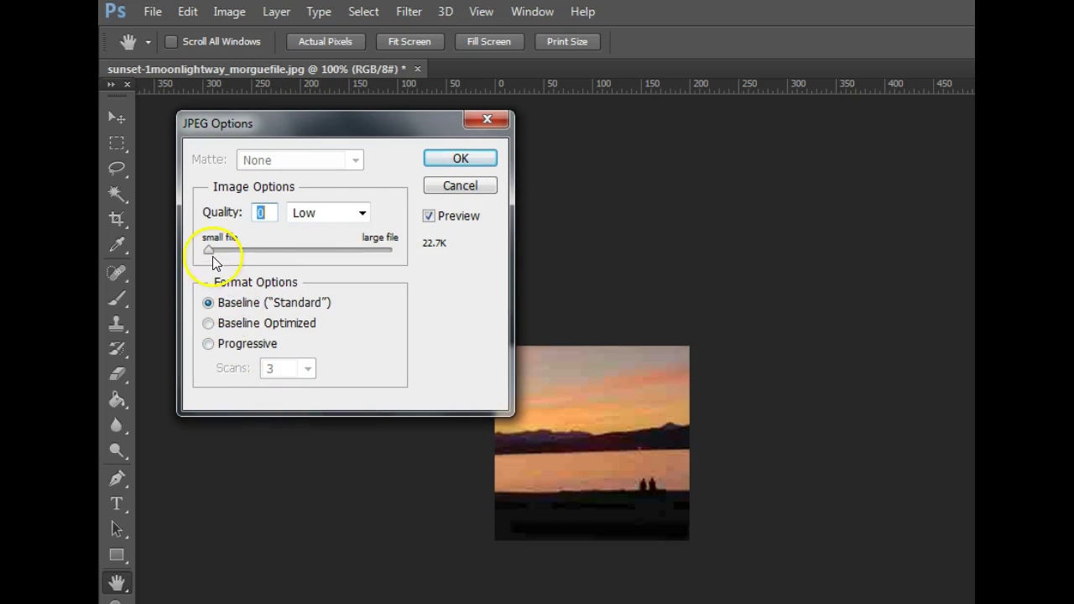
left_click_drag(211, 256, 395, 252)
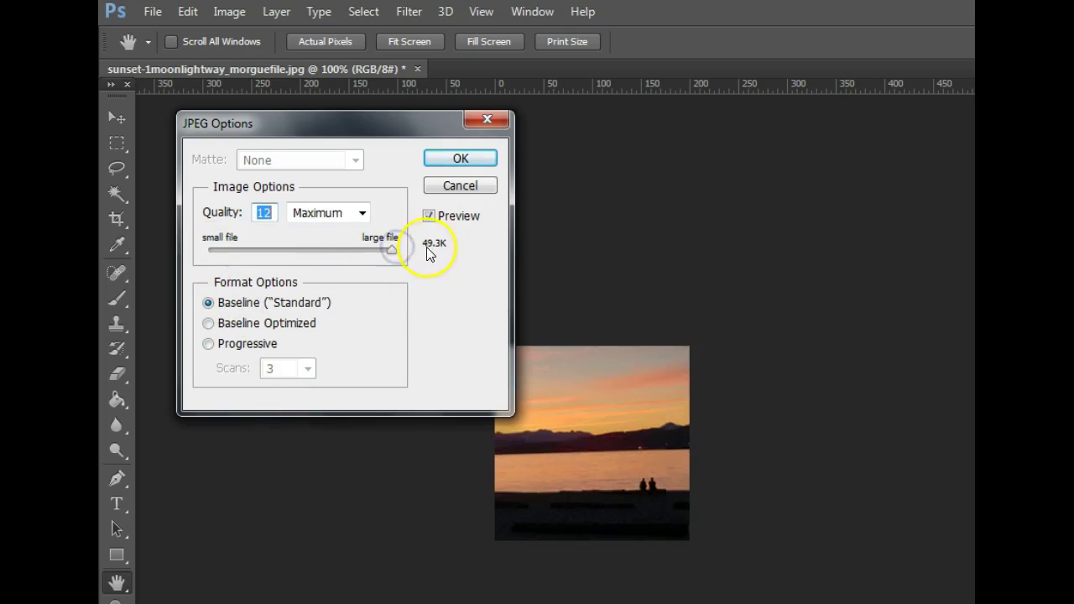
left_click_drag(392, 252, 292, 256)
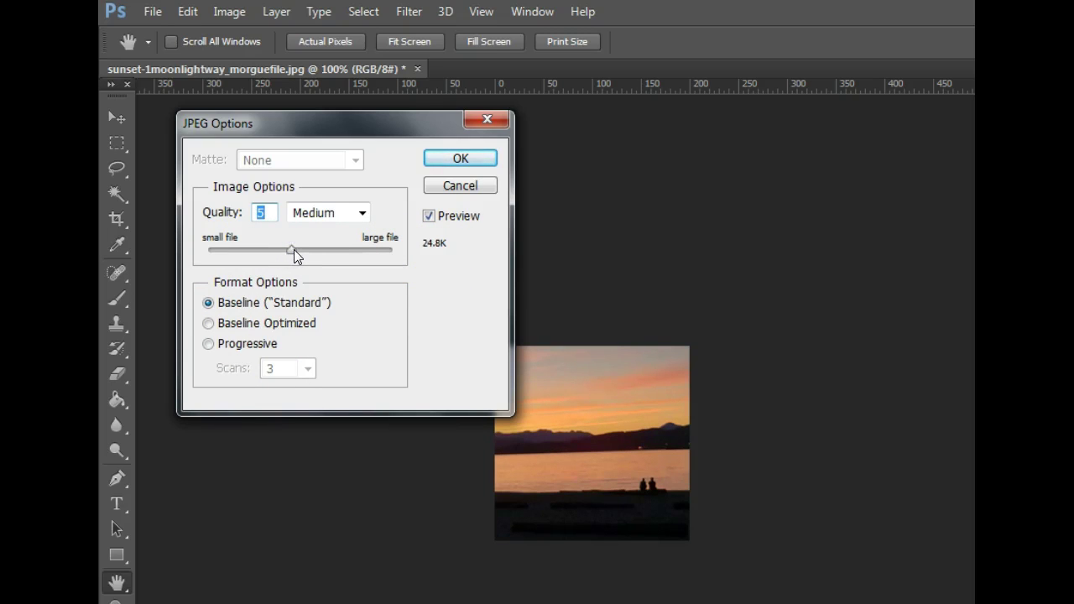
left_click(463, 161)
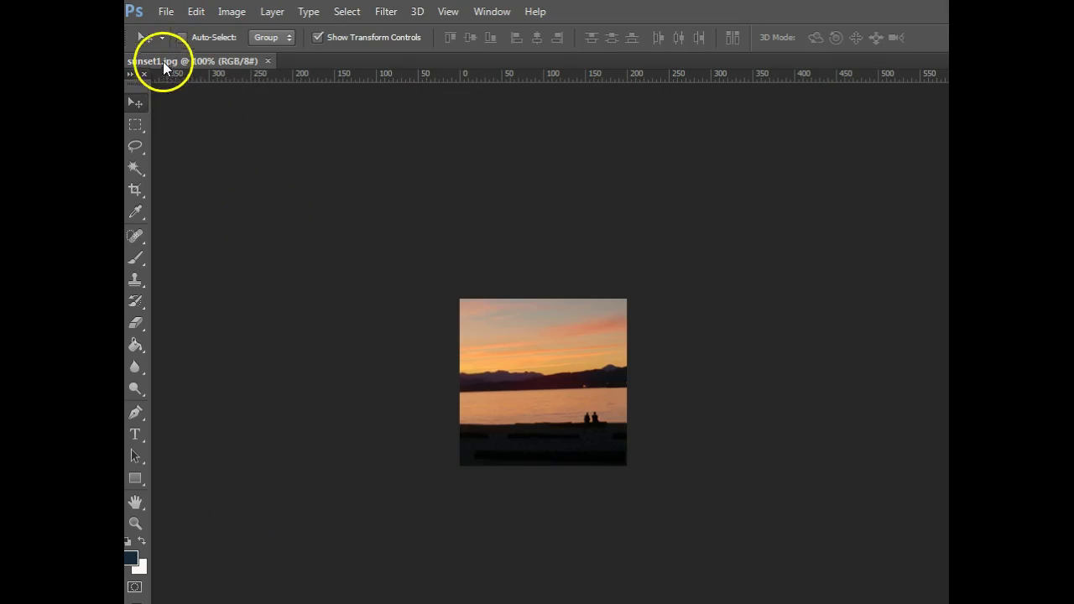
- Open Save for Web and bring the whole dialog into view
left_click(166, 12)
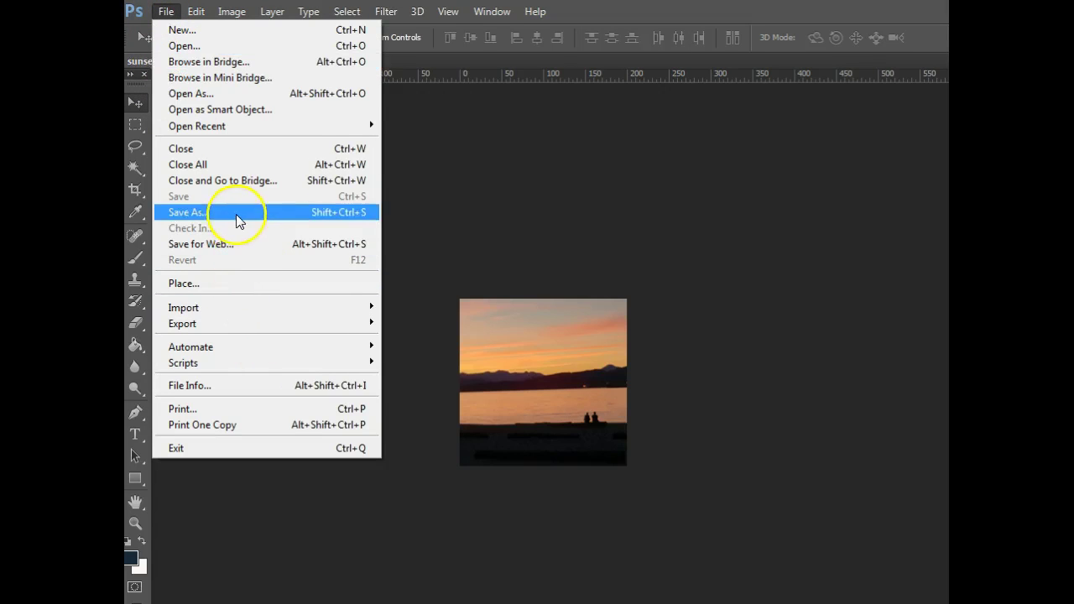
left_click(249, 245)
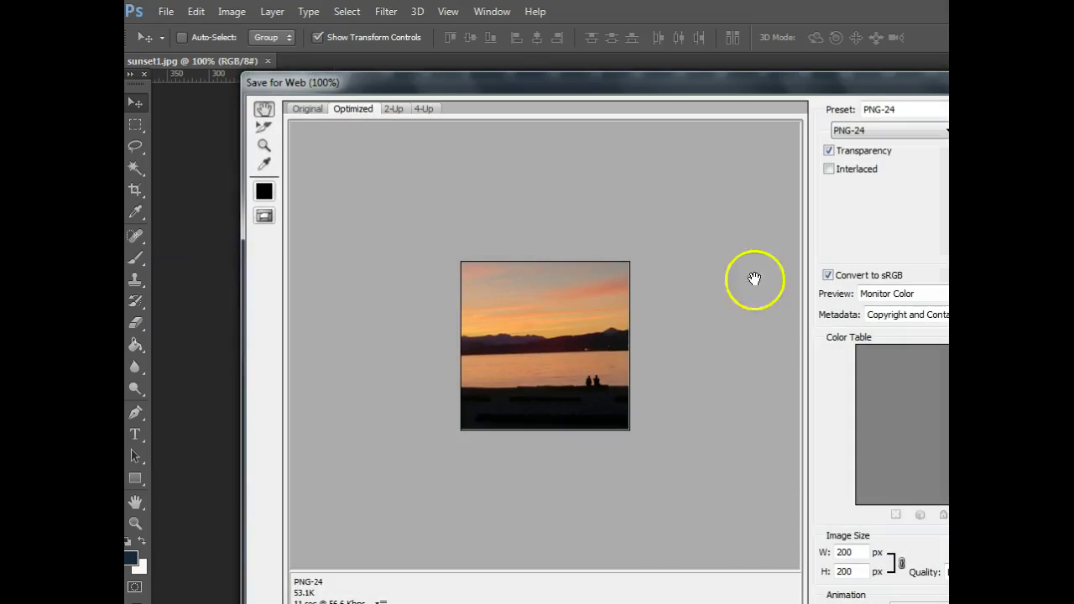
left_click_drag(690, 81, 574, 18)
- Set the web preview to JPEG High at quality 60
left_click(777, 58)
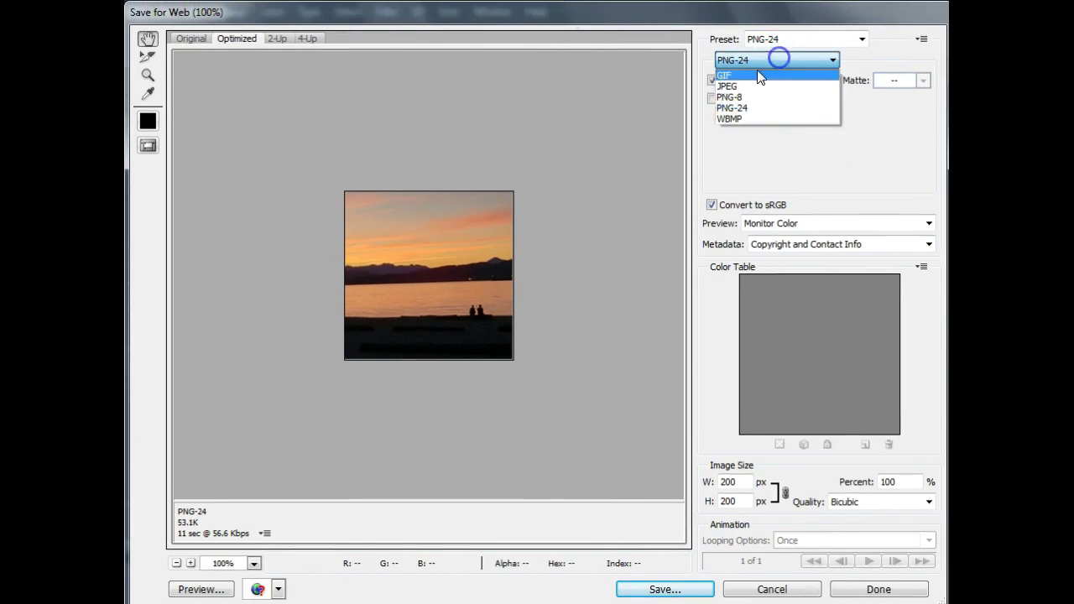
left_click(753, 87)
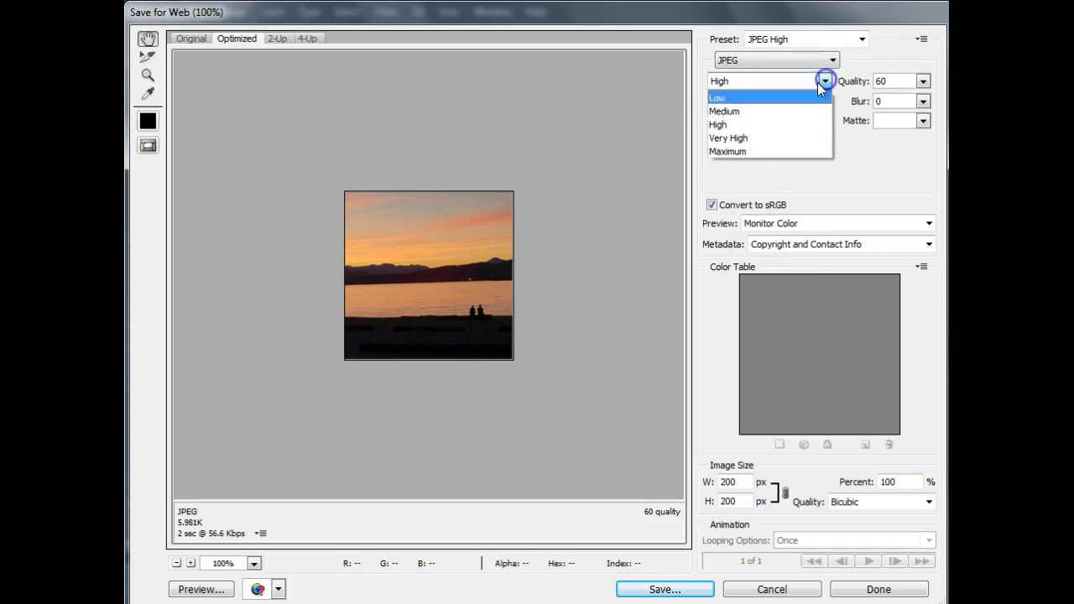
left_click(877, 168)
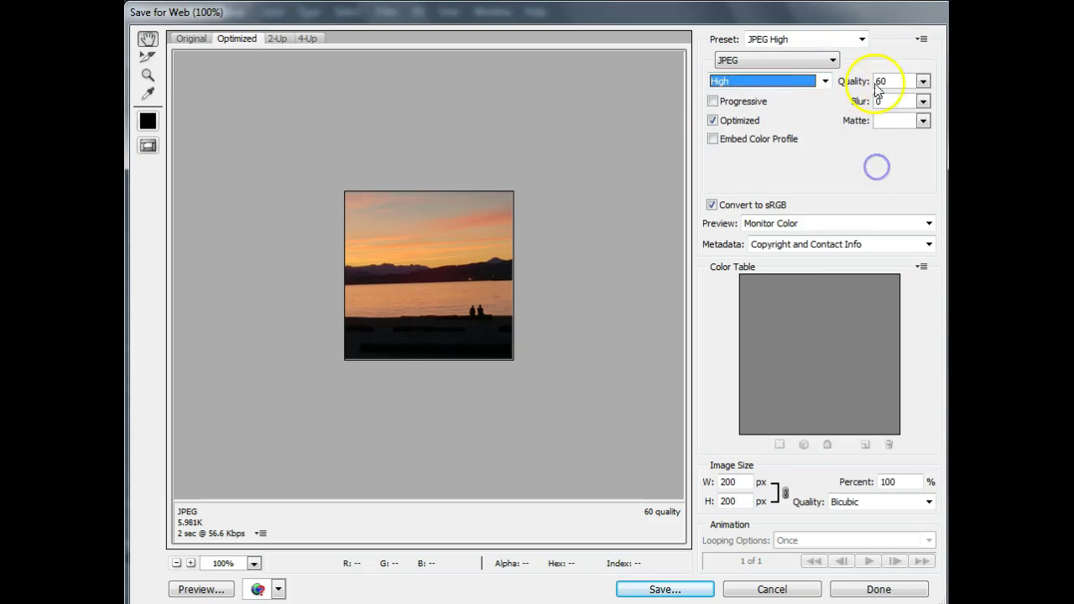
left_click(923, 80)
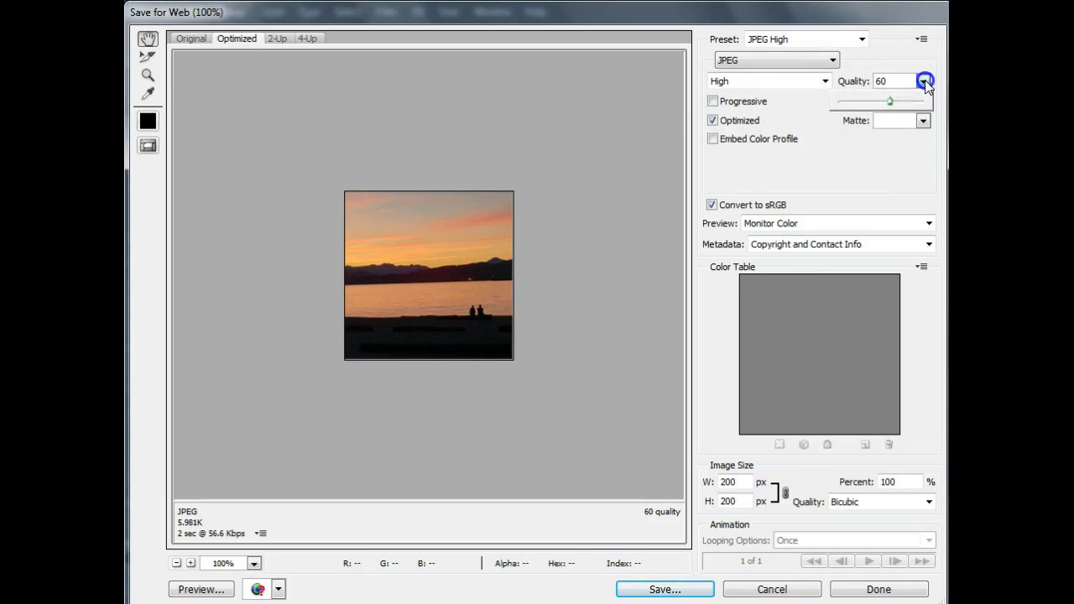
left_click(842, 163)
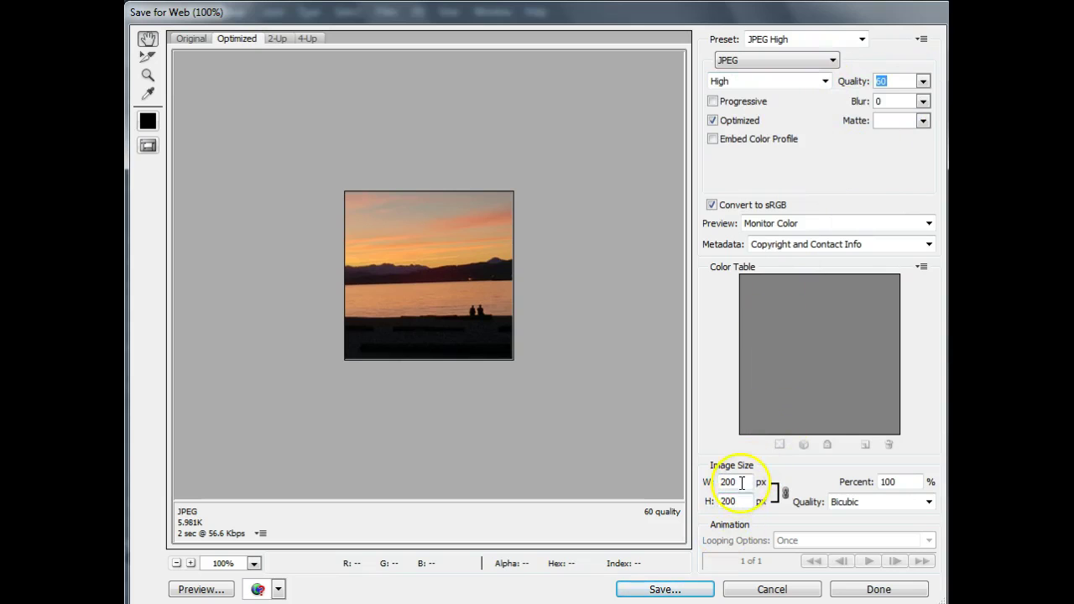